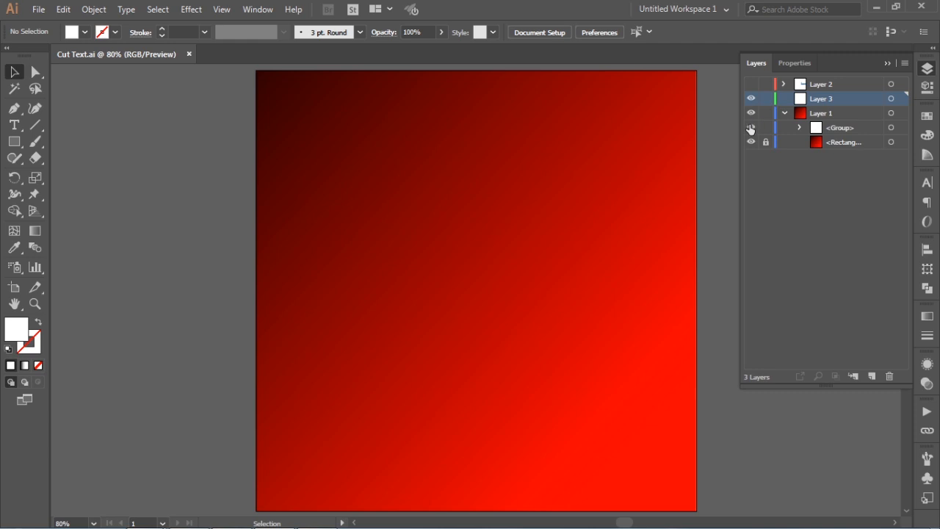
Step: Make the text group in Layer 1 visible, then collapse, lock and hide the whole of Layer 1
click(750, 129)
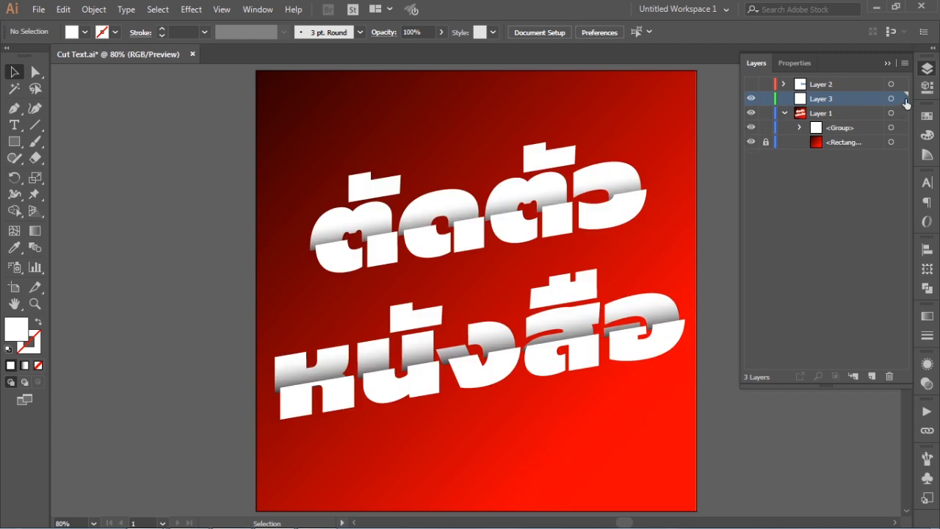
click(784, 113)
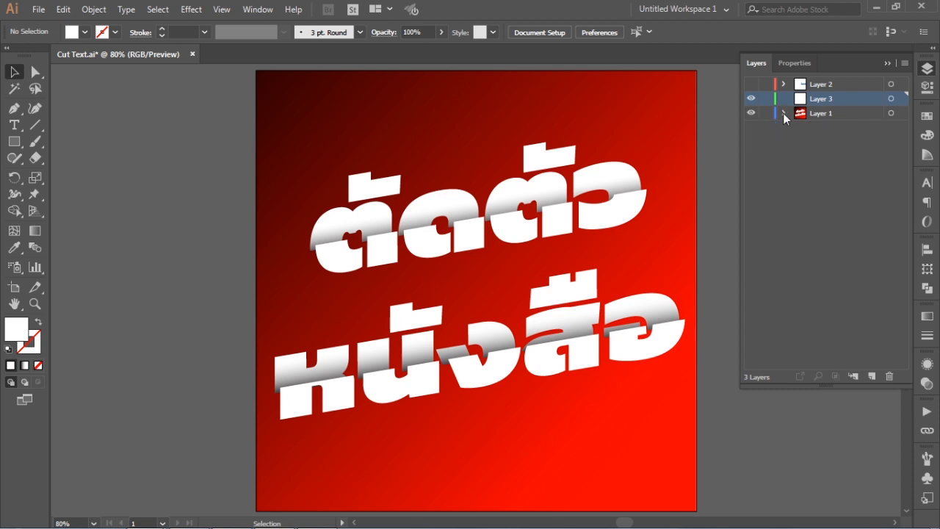
click(765, 114)
click(752, 113)
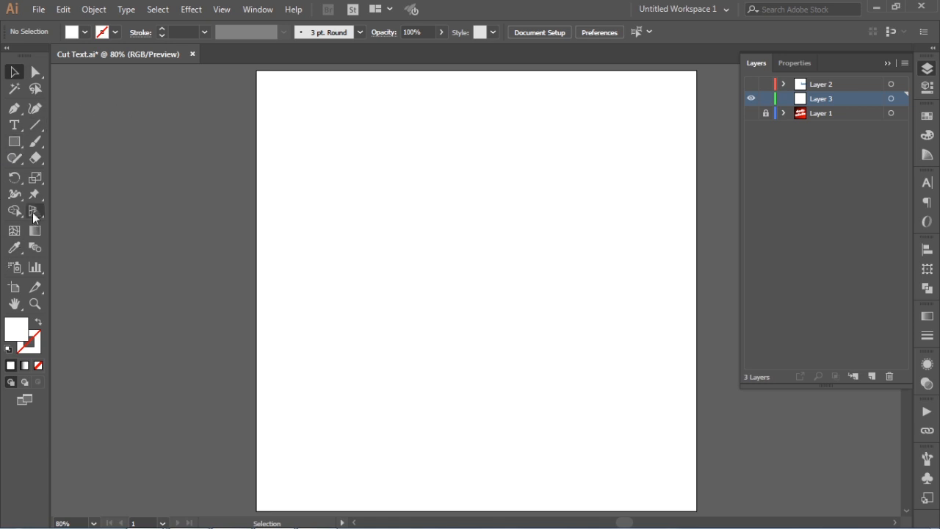
Step: Replace the Eraser with the Knife as the active tool of its tool group
click(36, 160)
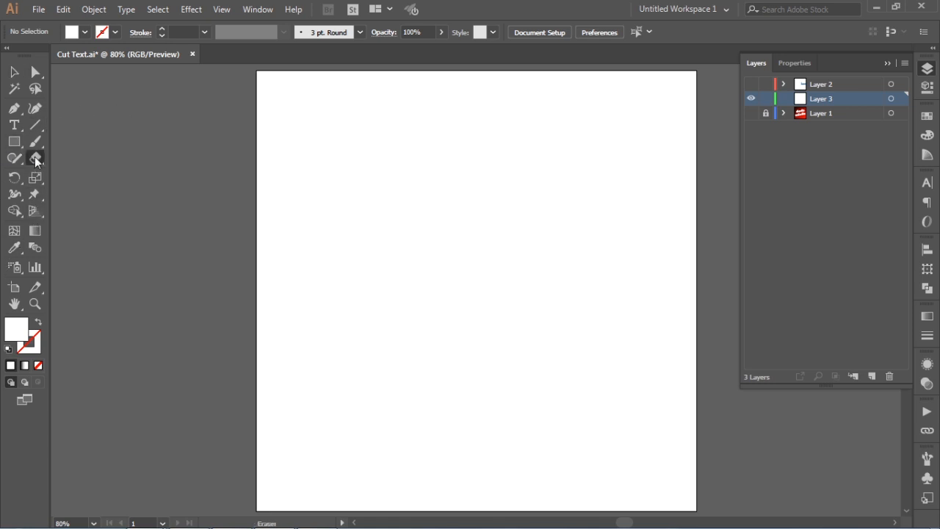
drag(37, 161, 74, 192)
Step: Add the point text "คมมาก" in Layer 3 and scale it up to about 149 pt
click(14, 125)
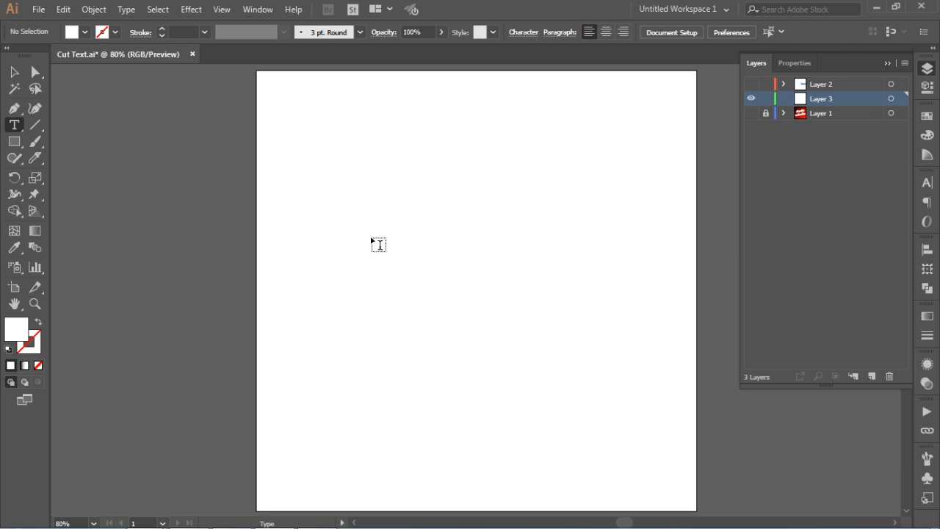
click(371, 237)
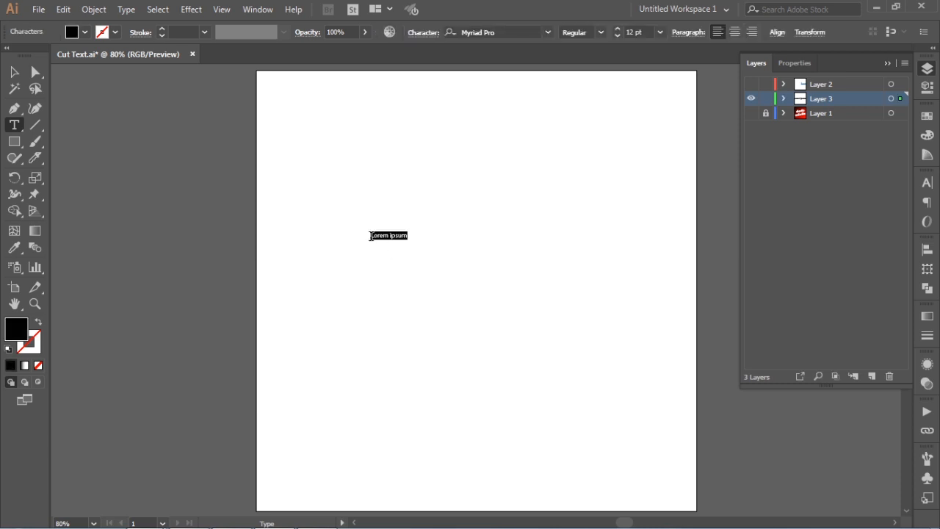
key(BackSpace)
click(14, 71)
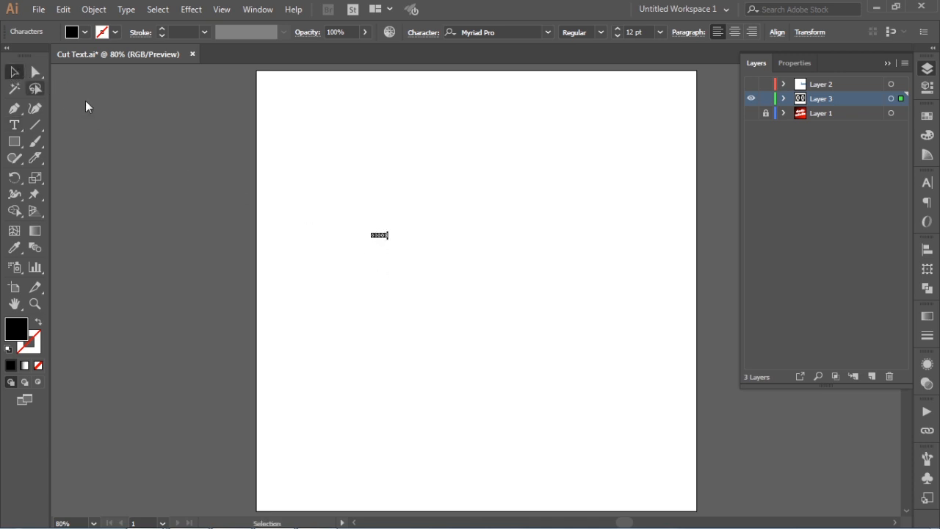
drag(390, 241, 577, 401)
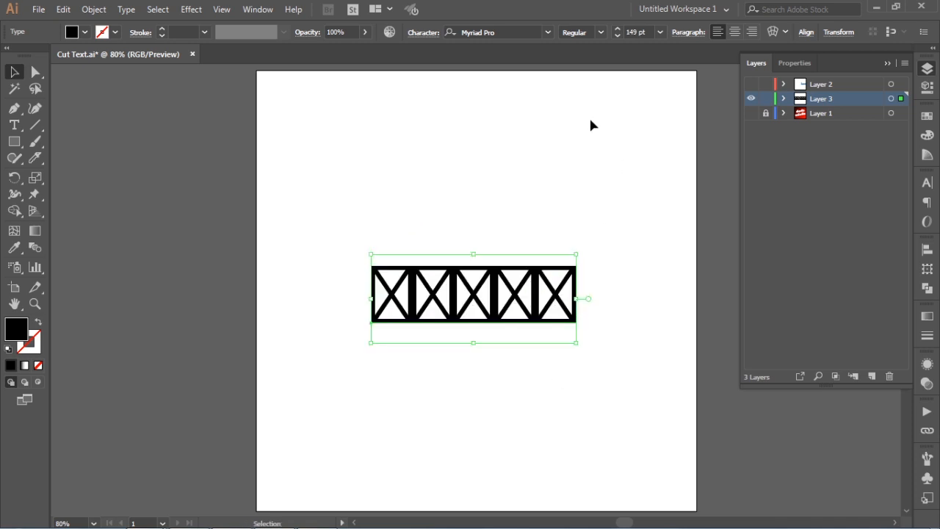
Step: Set the text's font to Kanit and its paragraph alignment to centred
click(547, 33)
click(506, 86)
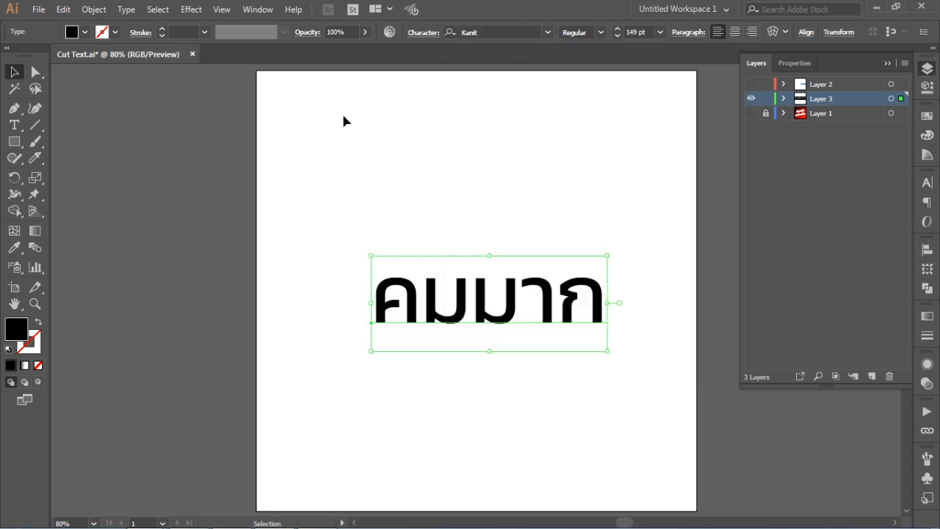
drag(404, 268, 285, 268)
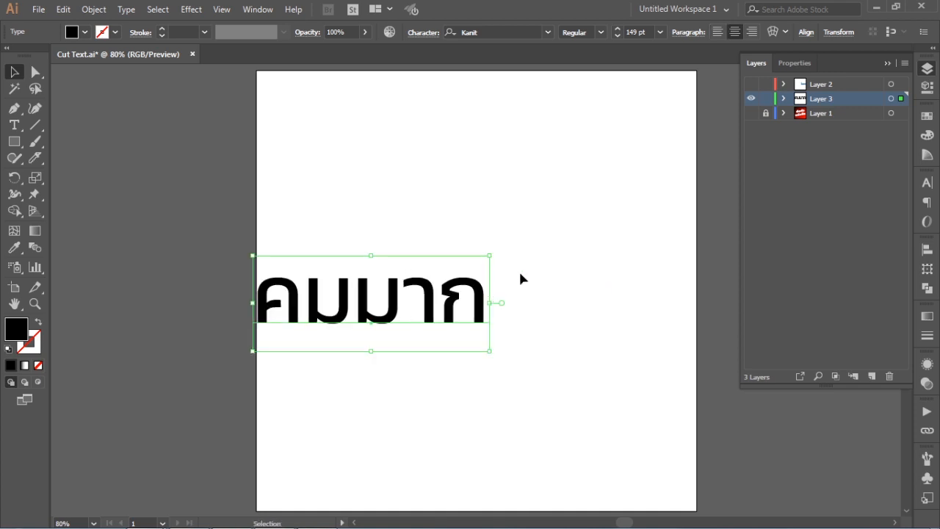
Step: Enlarge the text to about 191 pt and move it to the middle of the artboard
drag(489, 257, 561, 226)
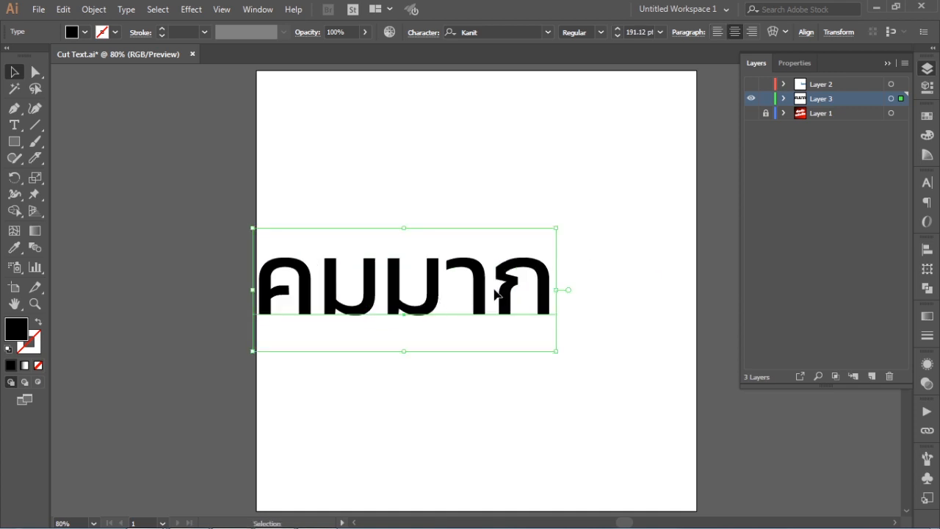
drag(496, 290, 574, 286)
Step: Set the text's font style to Black and enlarge it from its centre to about 212 pt
click(600, 33)
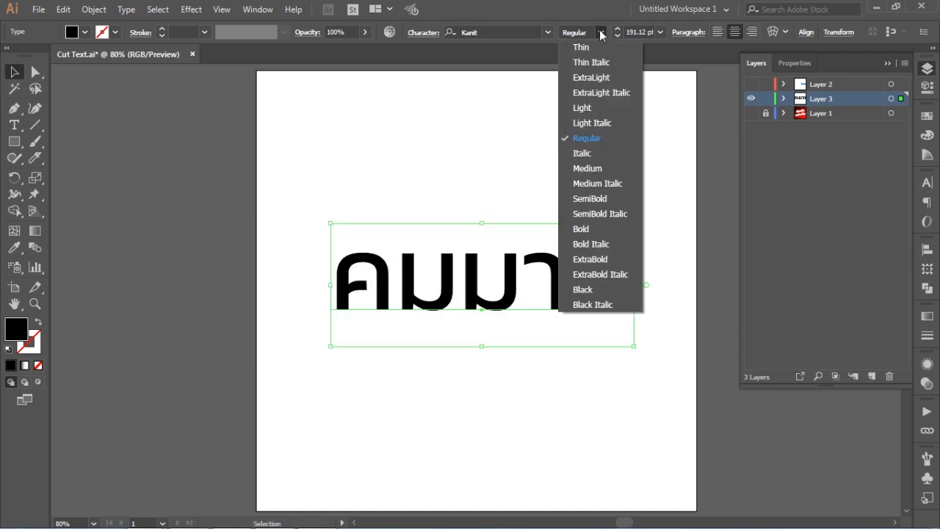
click(591, 290)
click(516, 147)
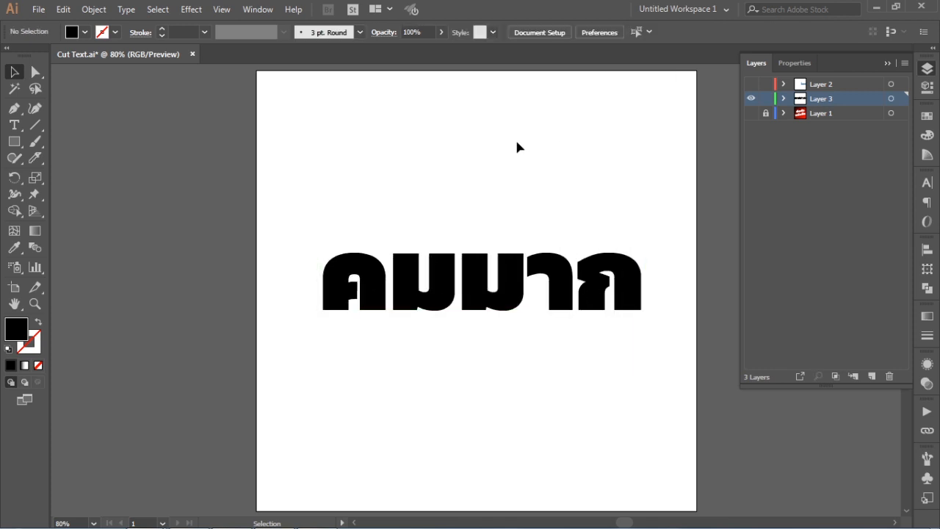
click(538, 283)
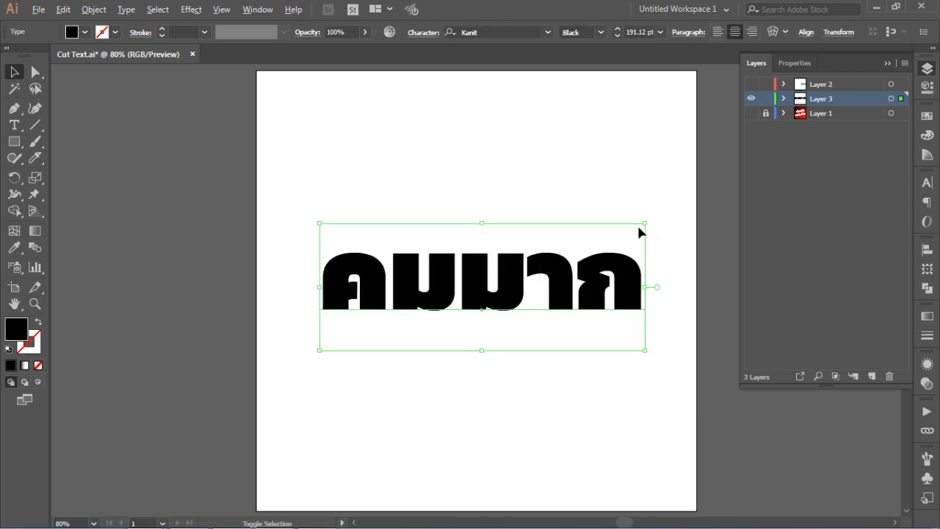
drag(643, 223, 663, 213)
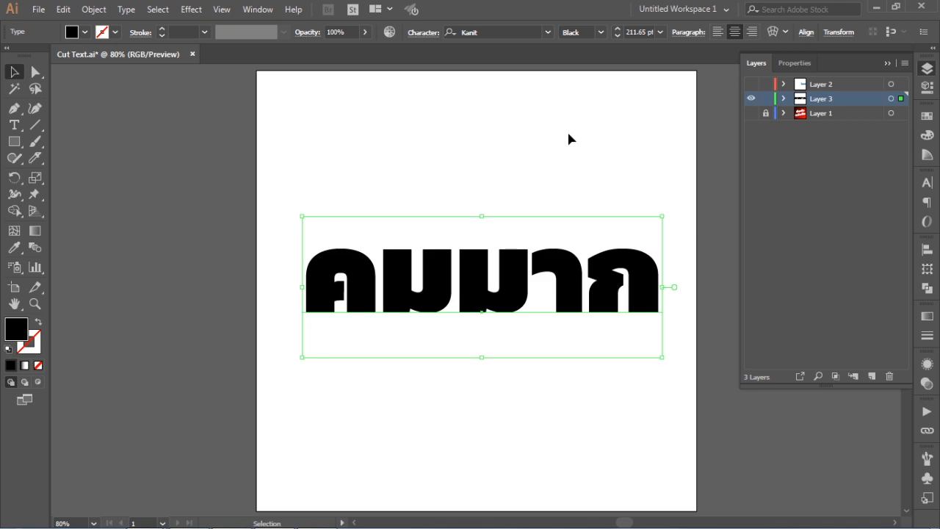
Step: Convert the text "คมมาก" to outlines and deselect it
click(126, 10)
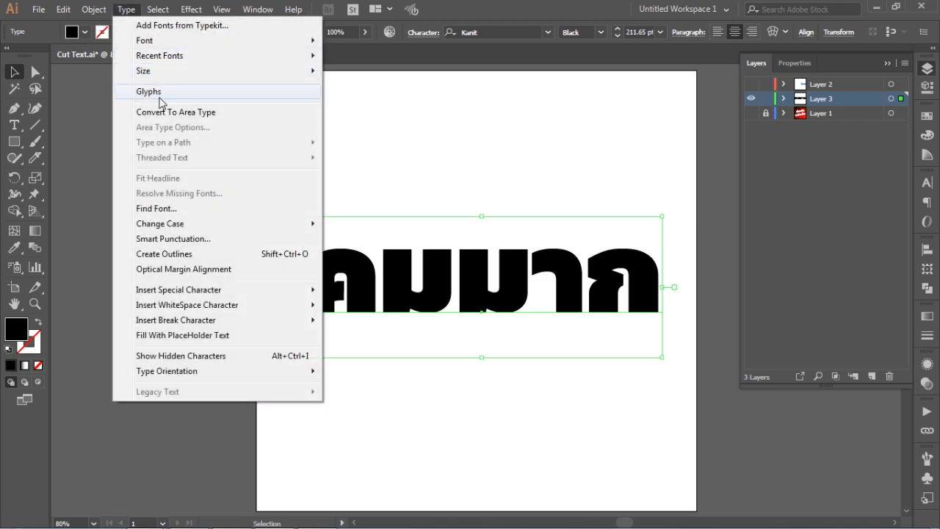
click(176, 253)
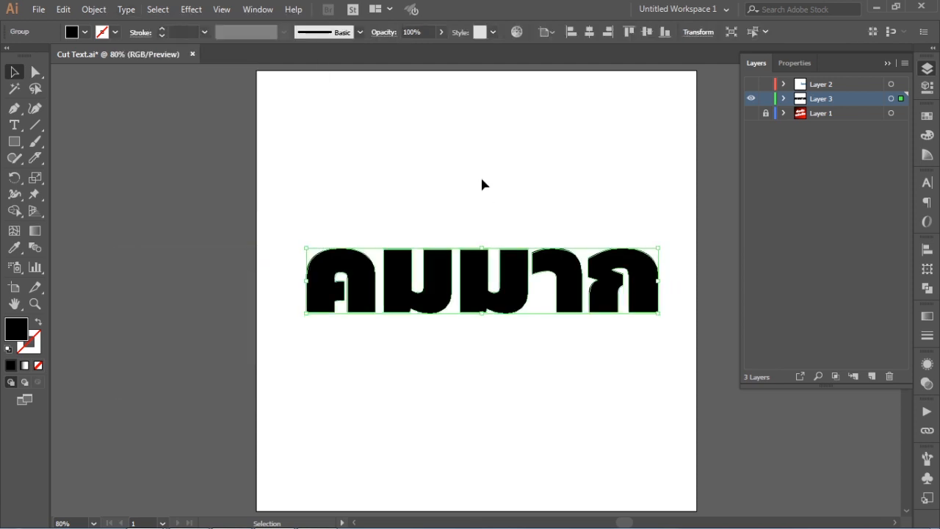
click(490, 147)
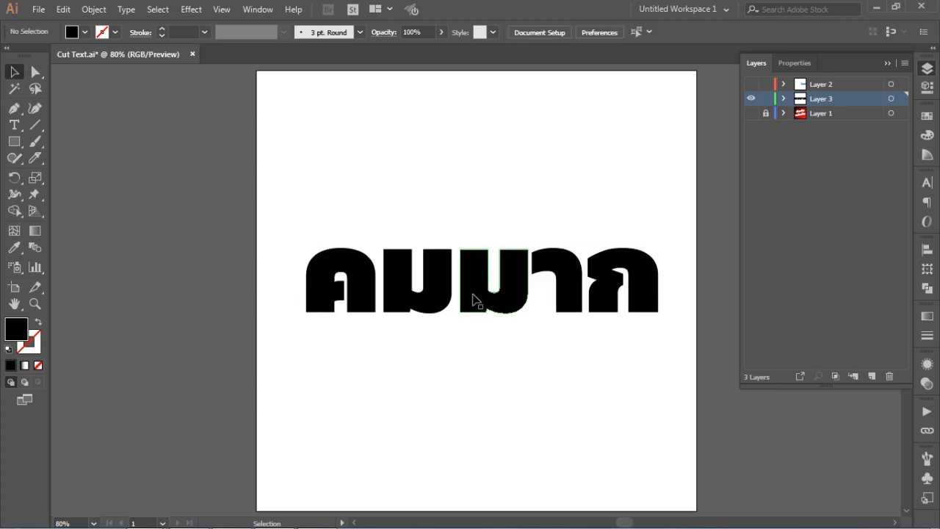
Step: Cut the outlined letters with the Knife tool along one horizontal line through the middle of the word
click(467, 301)
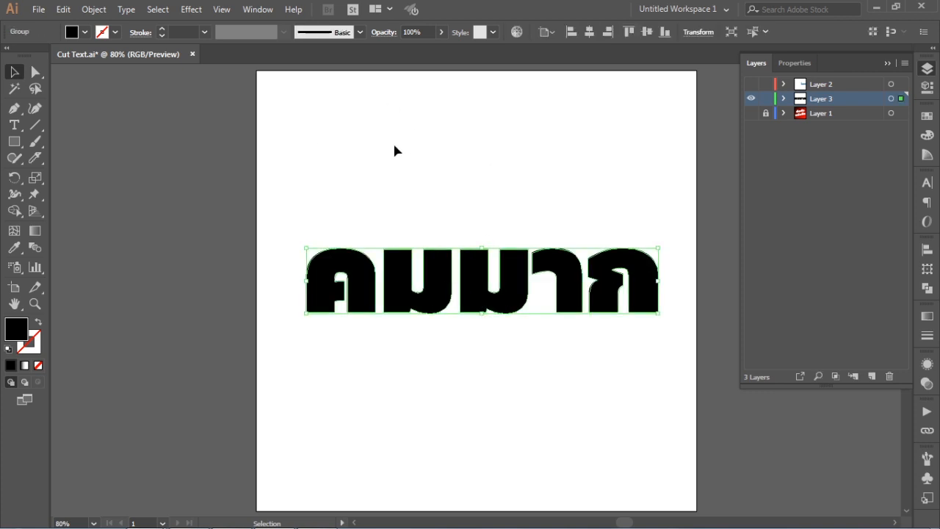
click(36, 160)
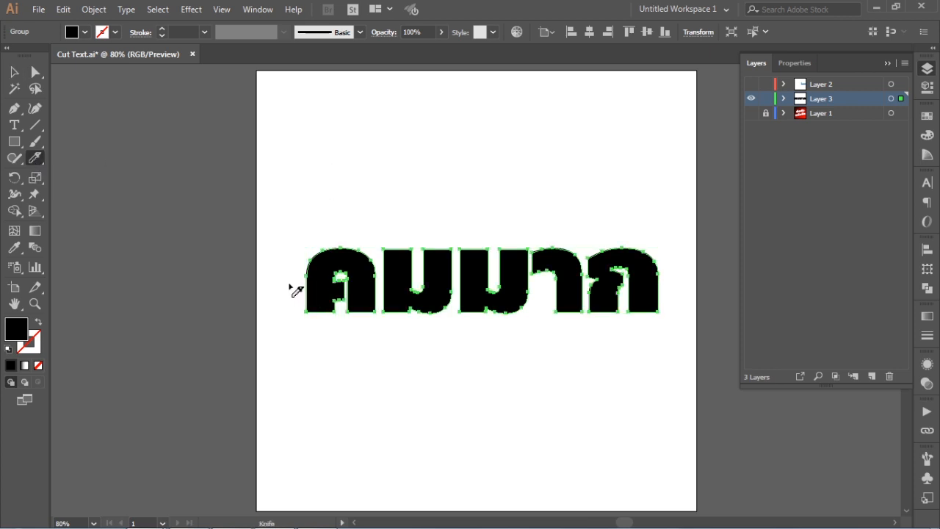
drag(290, 285, 676, 287)
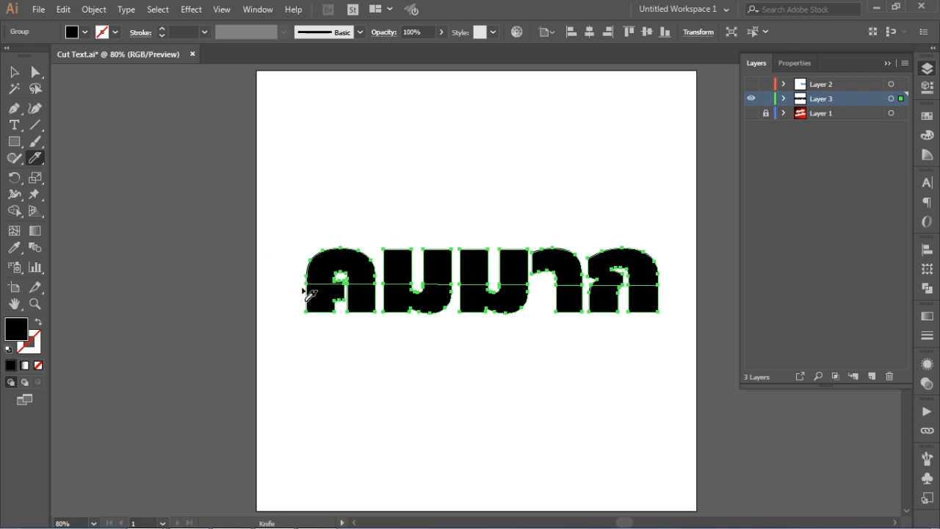
click(18, 73)
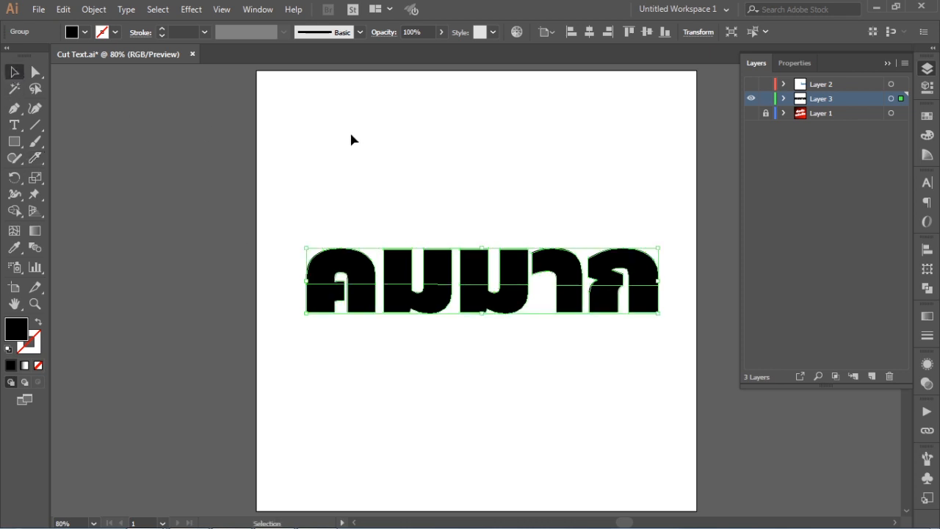
click(416, 133)
Step: Ungroup the cut lettering and check that a single lower piece of the first letter can be selected separately
click(344, 262)
right_click(345, 260)
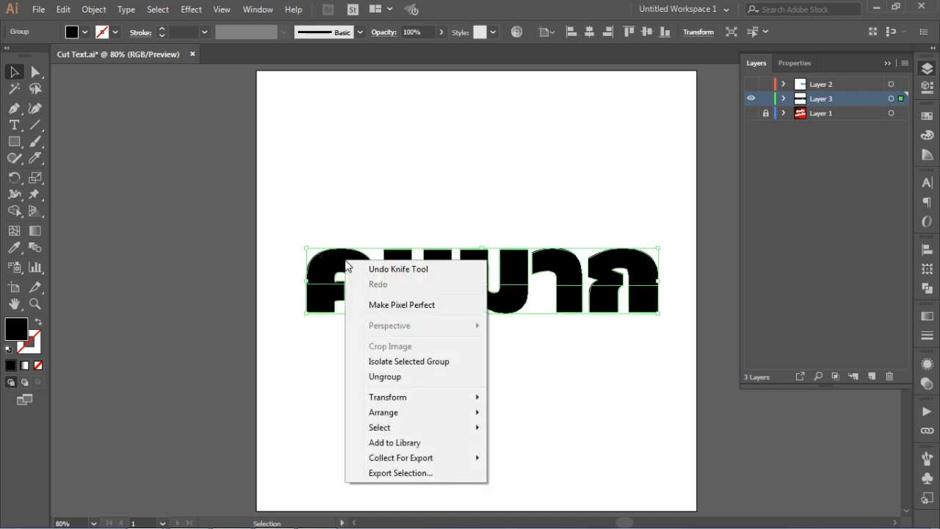
click(380, 378)
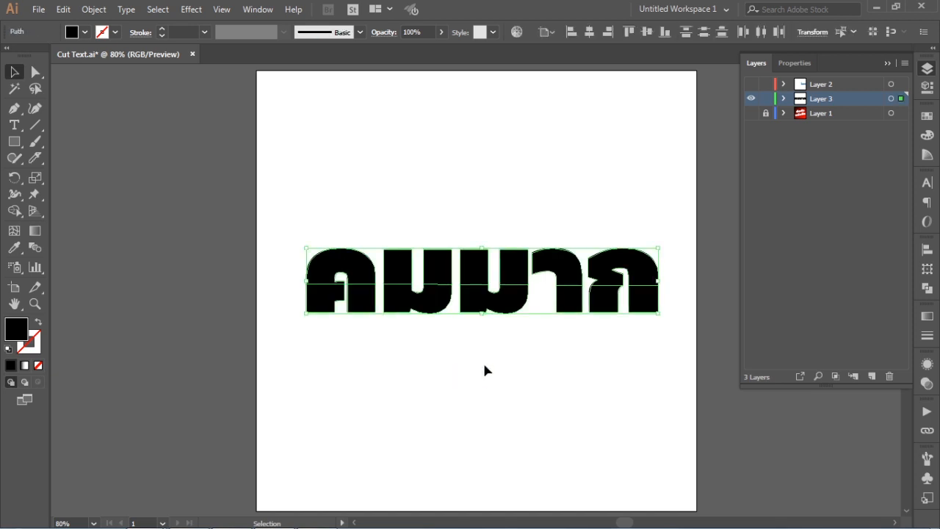
click(406, 371)
click(360, 309)
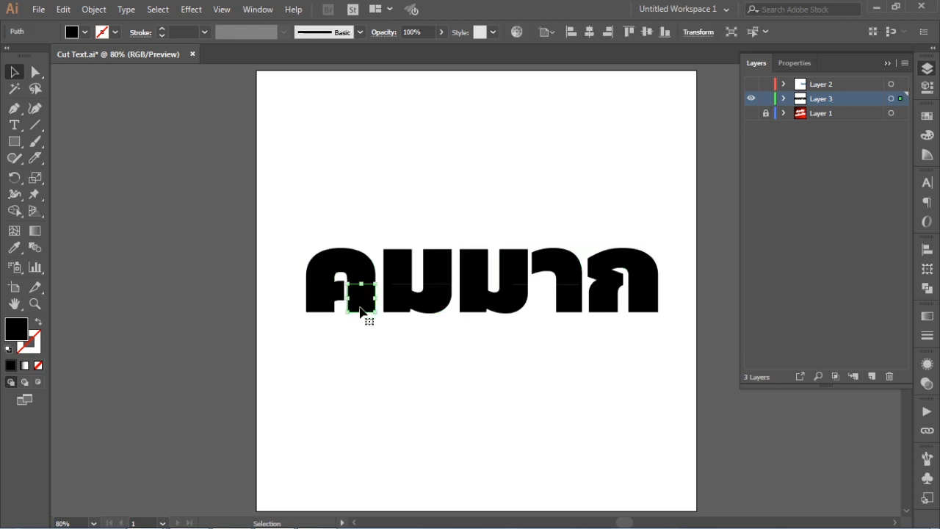
click(397, 361)
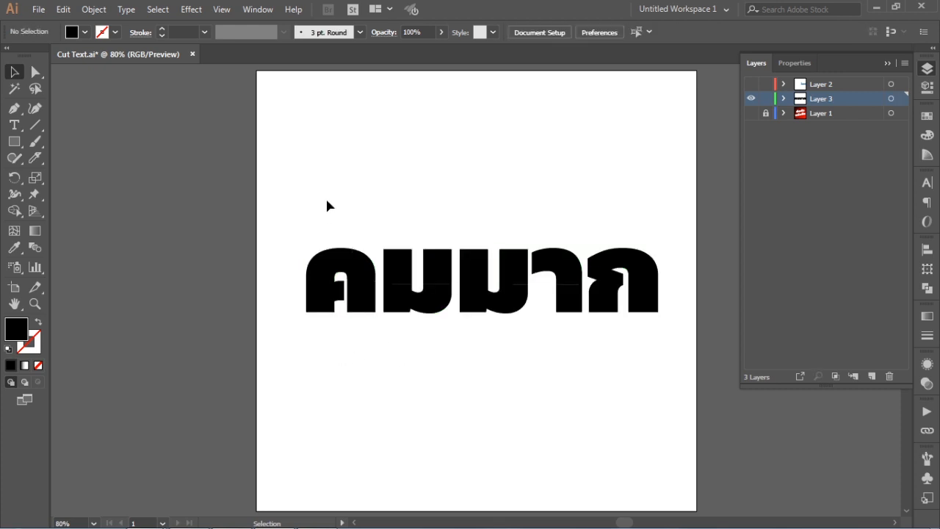
Step: Select all the upper halves of the cut letters and group them
drag(244, 189, 670, 267)
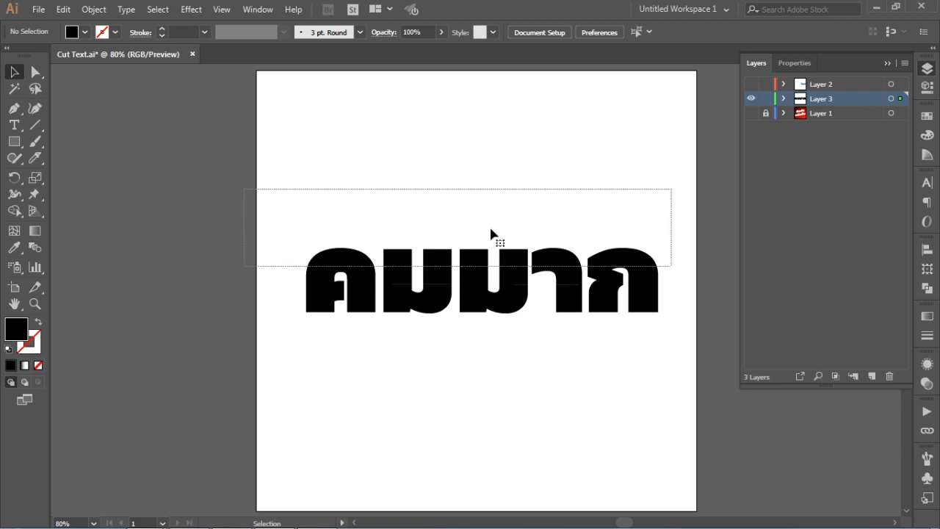
click(93, 9)
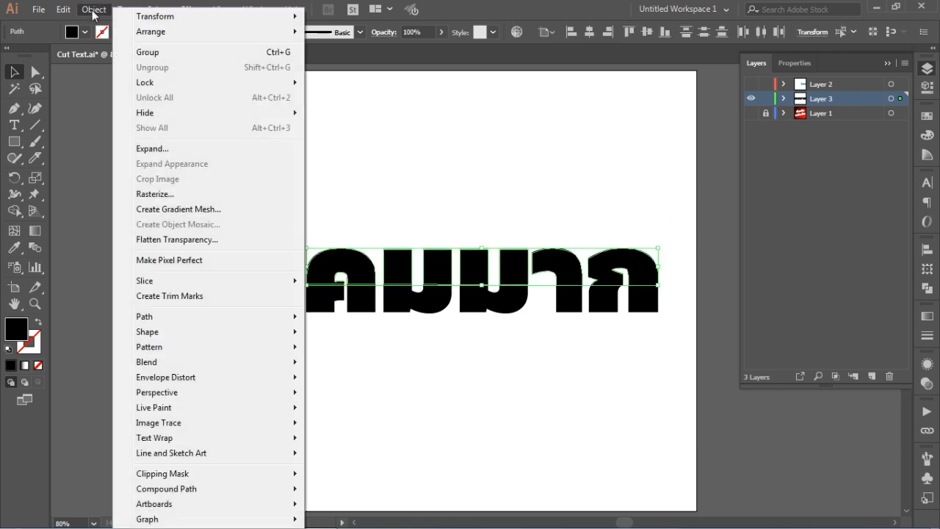
click(170, 53)
click(450, 138)
Step: Select all the lower halves of the cut letters and group them
drag(266, 331, 668, 301)
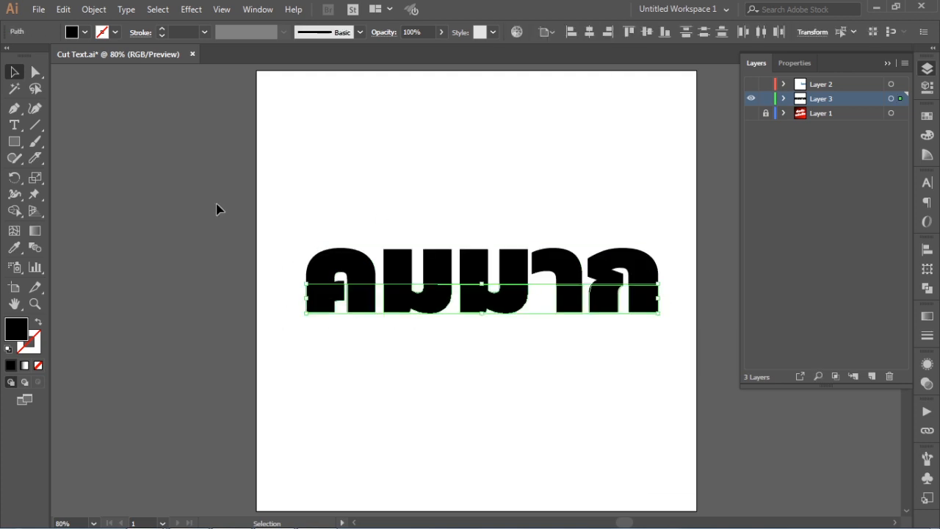
click(94, 10)
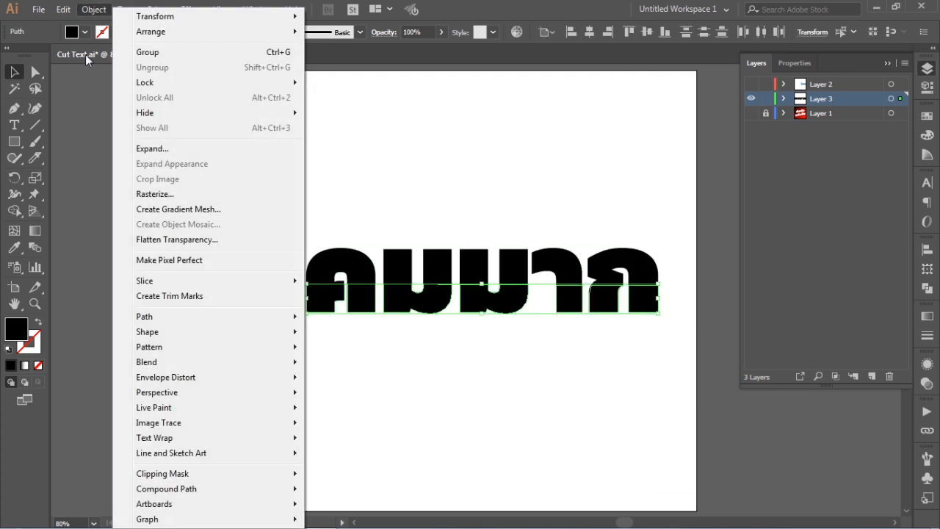
click(154, 54)
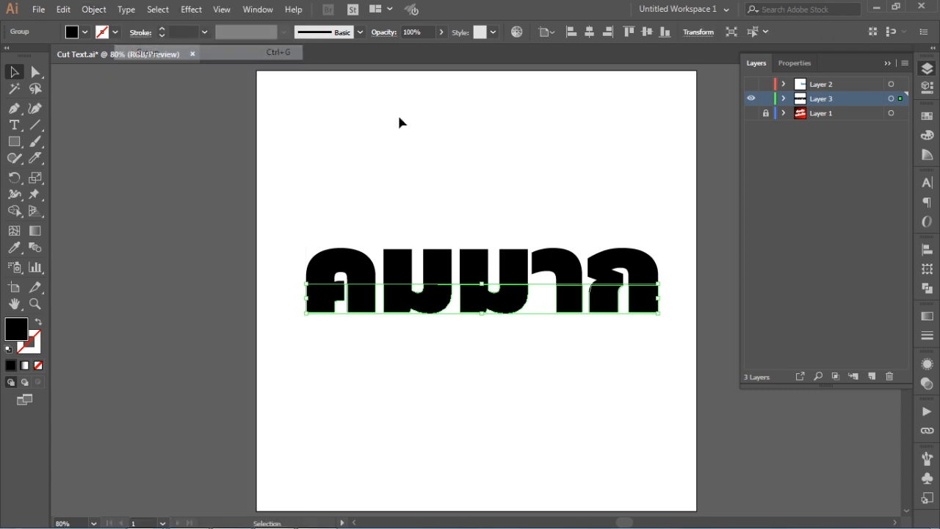
click(426, 122)
Step: Separate the upper-half group from the lower half, then offset it slightly left, overlapping the lower half's upper edge
click(411, 262)
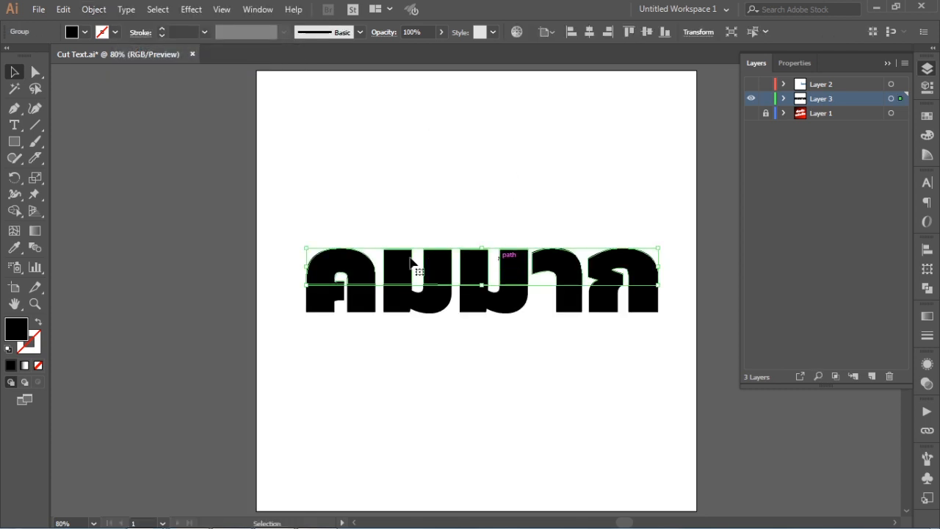
drag(621, 253, 624, 234)
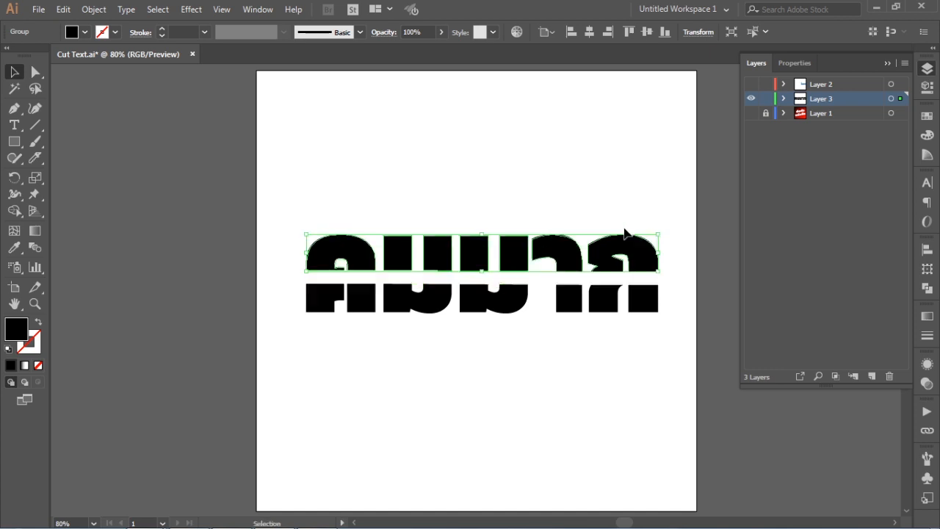
click(574, 164)
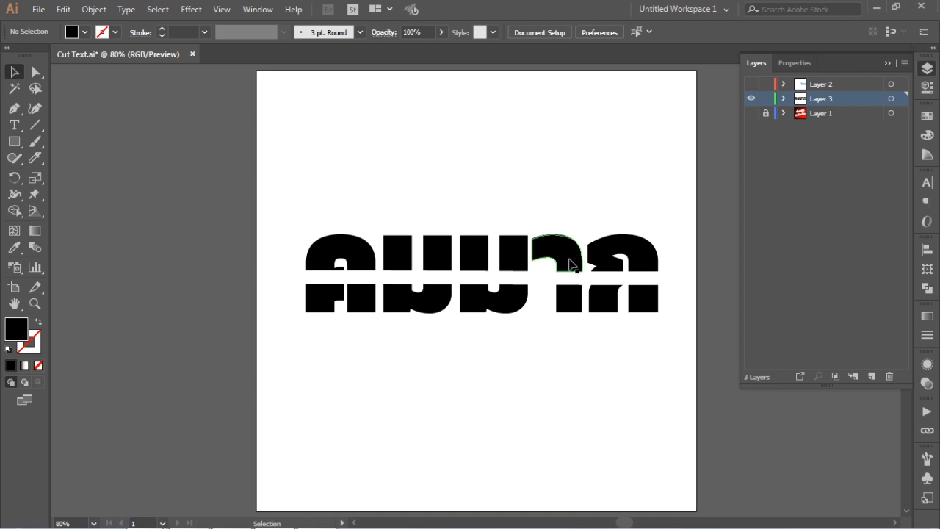
drag(573, 266, 562, 279)
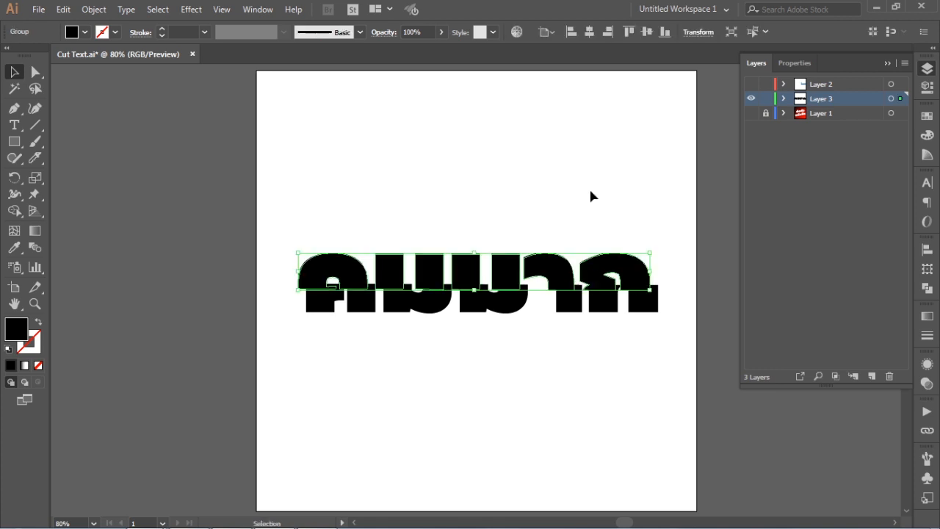
Step: Fill the upper-half group with the white-to-black linear gradient at 90°, and shift the group slightly further left
click(450, 368)
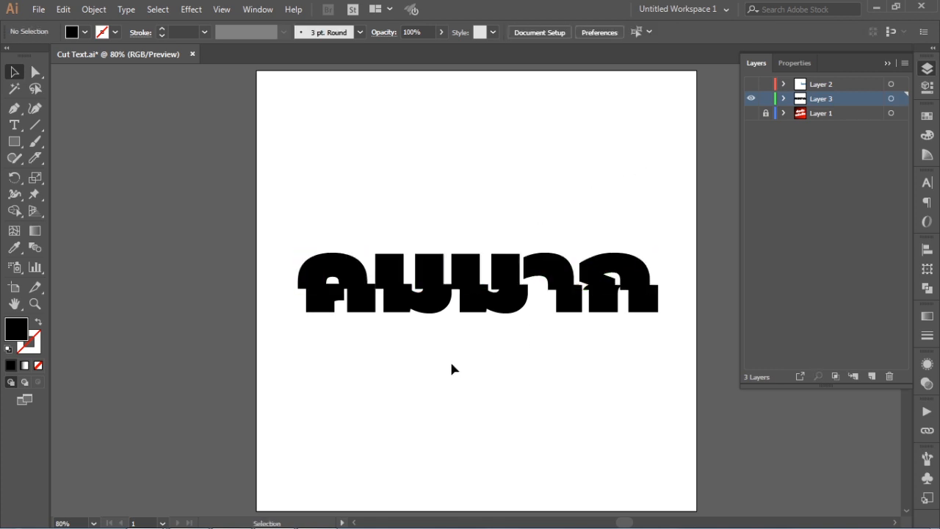
click(471, 278)
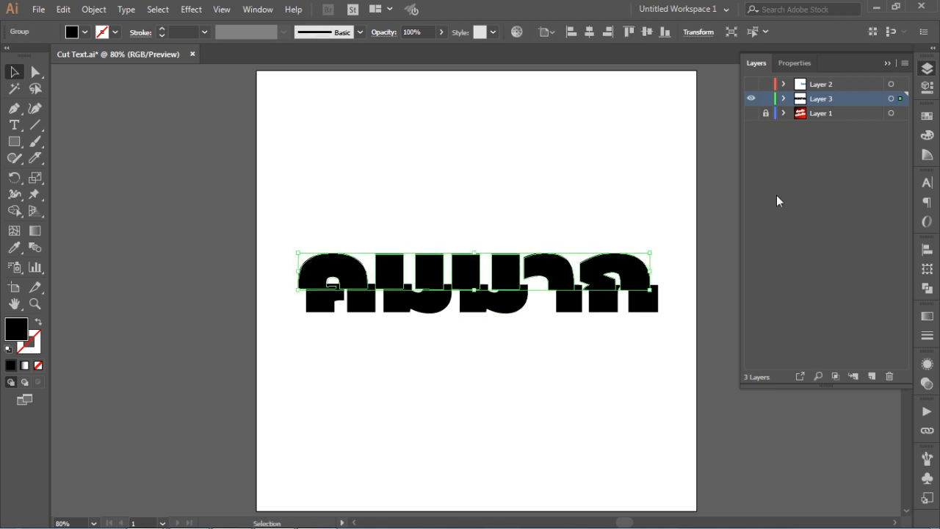
click(927, 116)
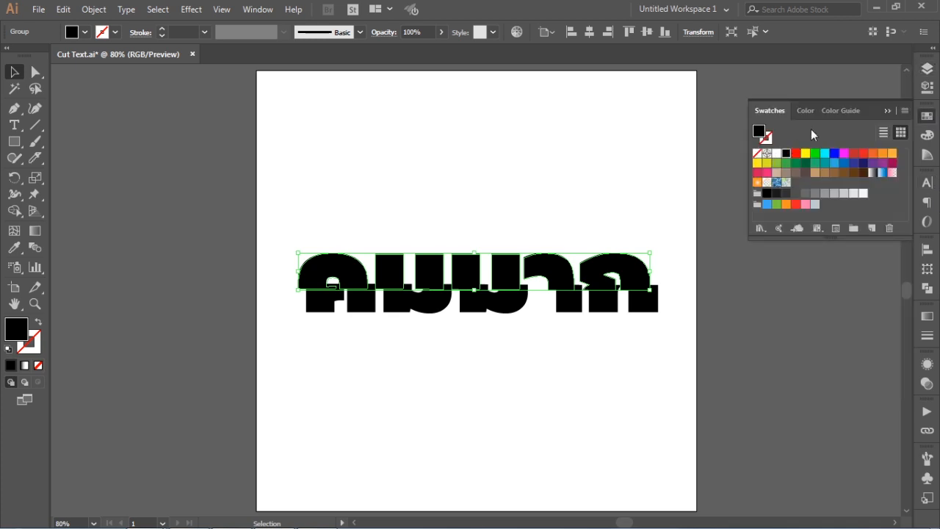
click(872, 173)
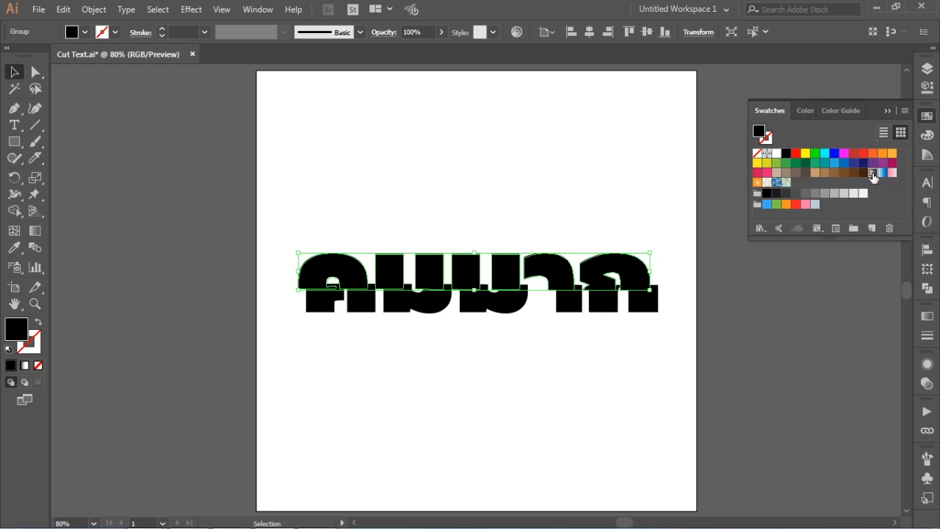
click(927, 315)
click(857, 346)
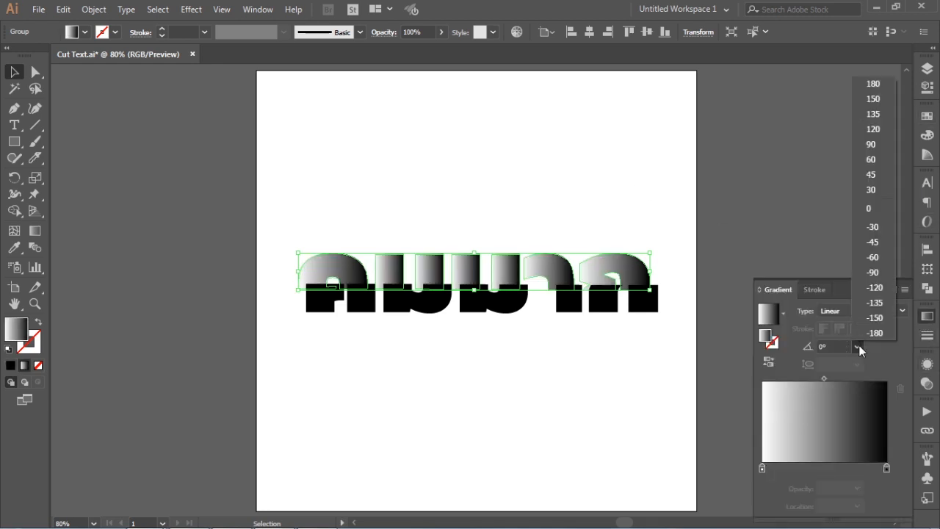
click(871, 144)
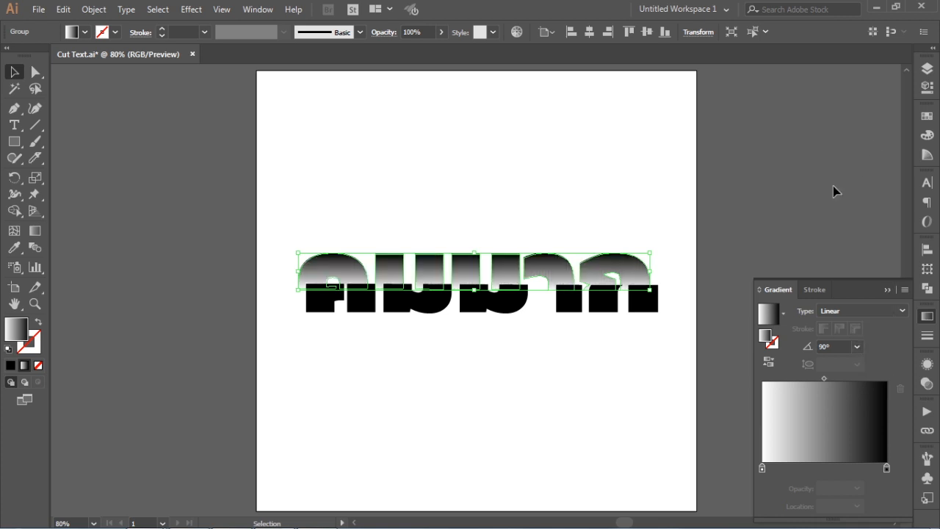
click(712, 226)
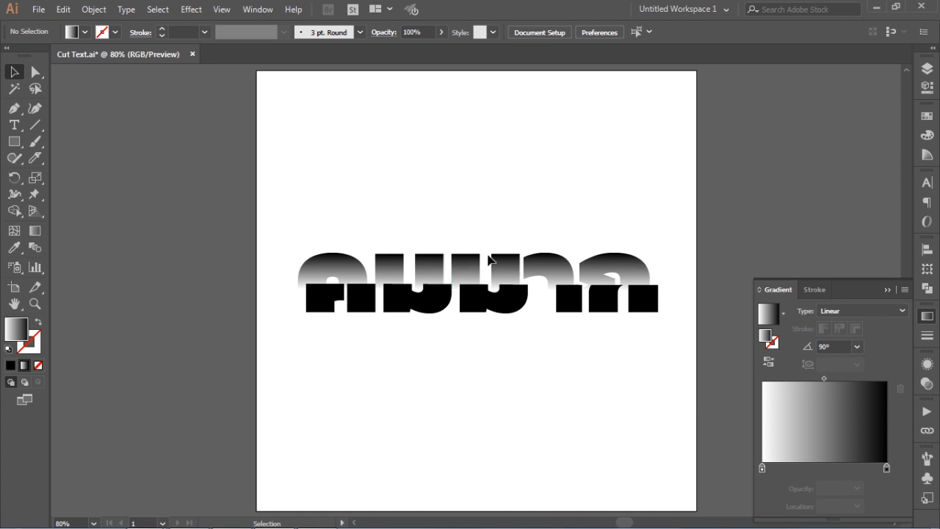
mouse_move(546, 266)
mouse_down()
mouse_move(545, 276)
mouse_move(538, 268)
mouse_up()
click(612, 181)
Step: Move the upper-half gradient's midpoint to about 39% and its black stop to about 88%
click(596, 276)
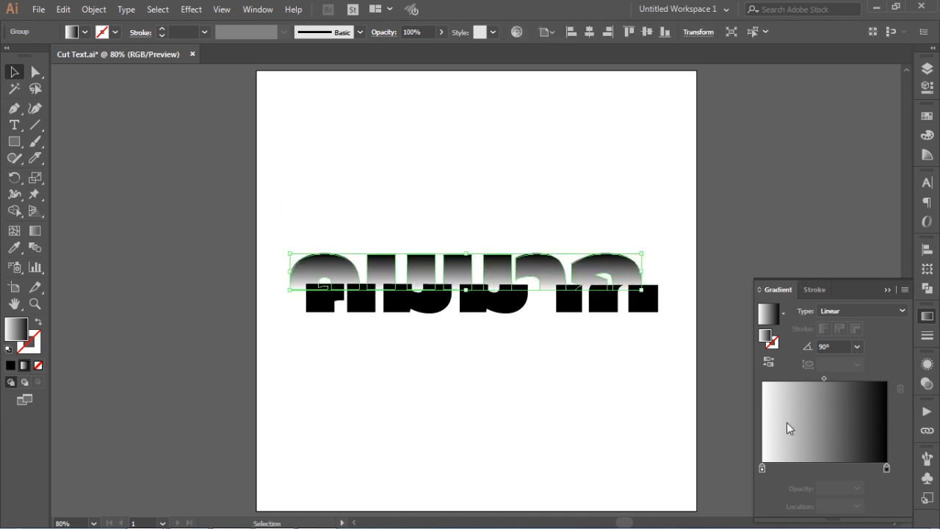
drag(824, 380, 810, 378)
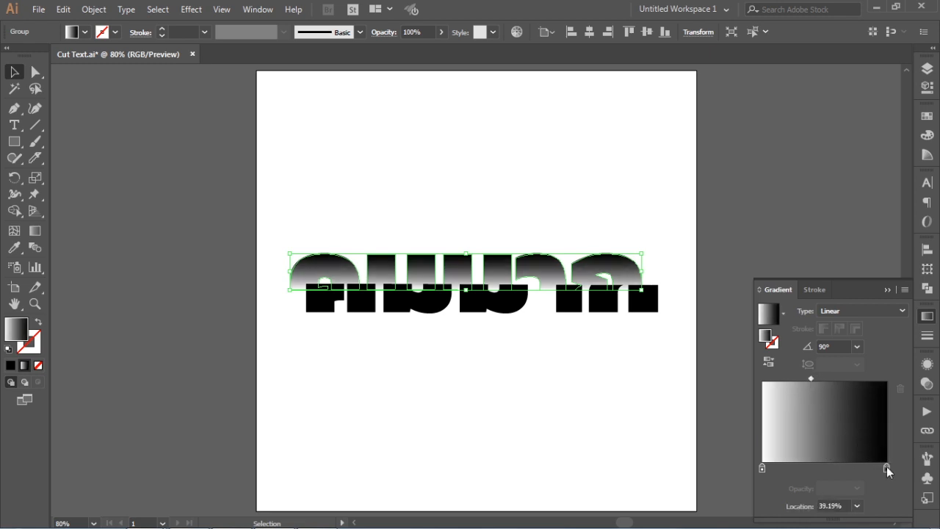
drag(886, 466, 871, 467)
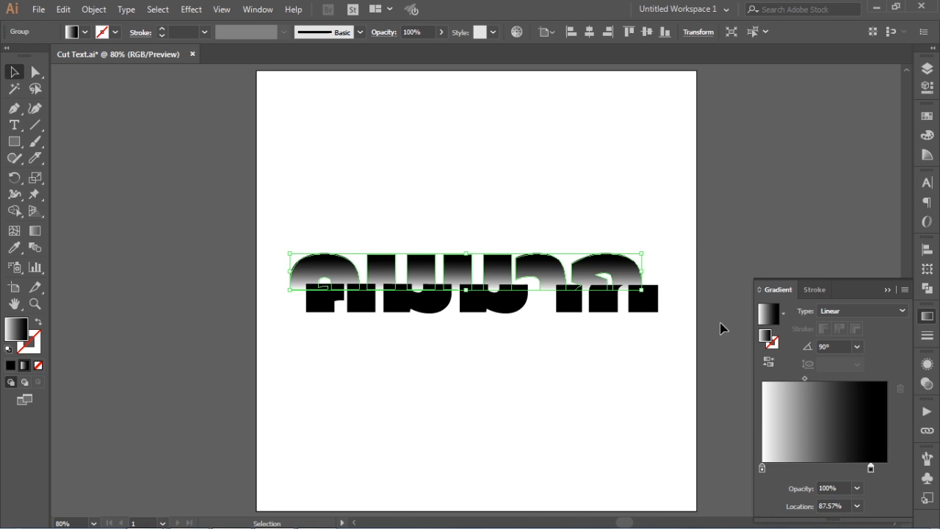
click(684, 192)
Step: Apply the same gradient to the lower-half group at -90°, and shift the upper-half group slightly back to the right
click(423, 301)
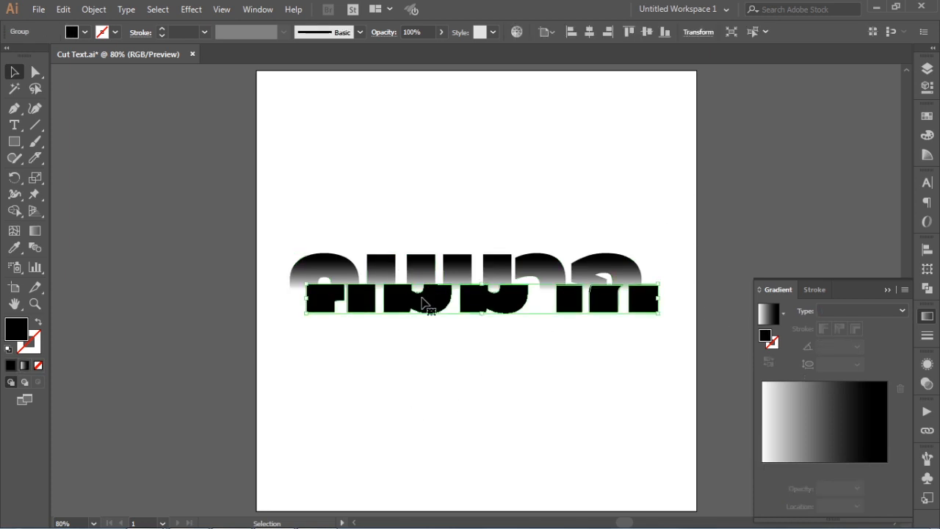
click(768, 314)
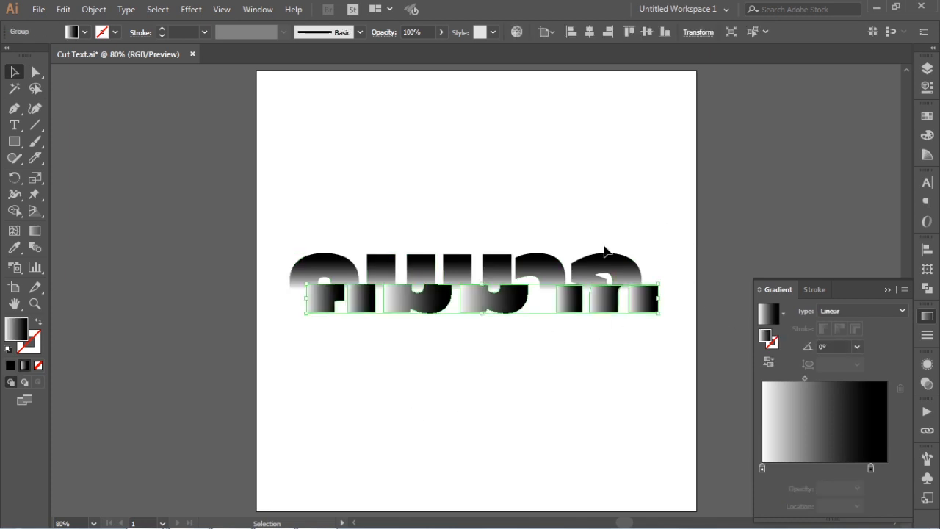
click(856, 346)
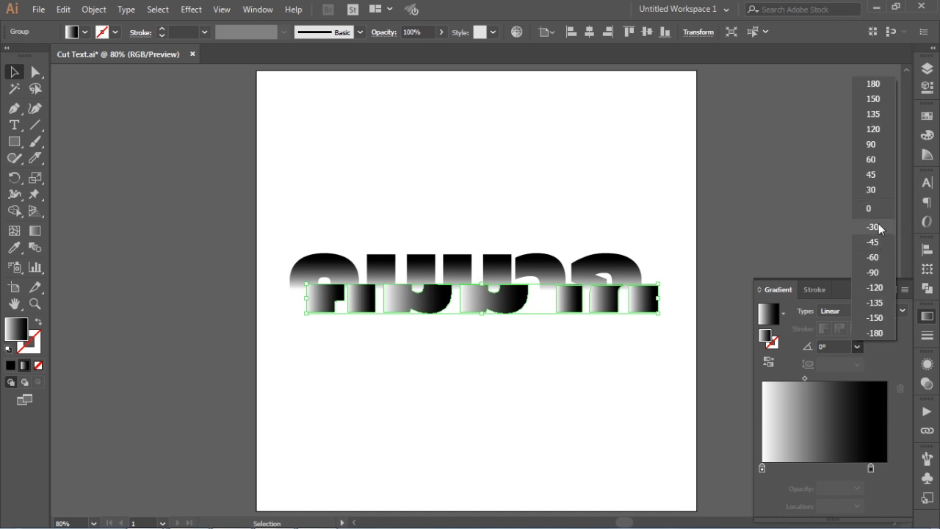
click(879, 273)
click(772, 214)
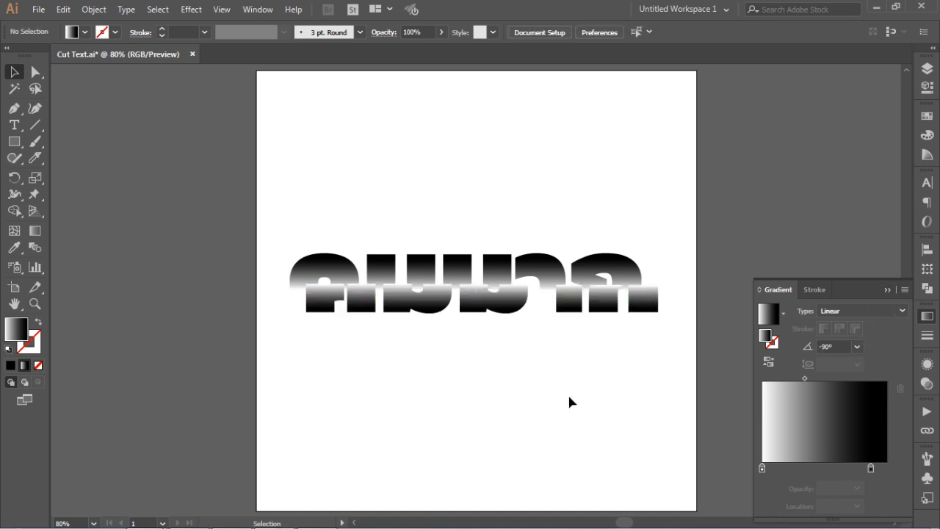
drag(587, 263, 593, 263)
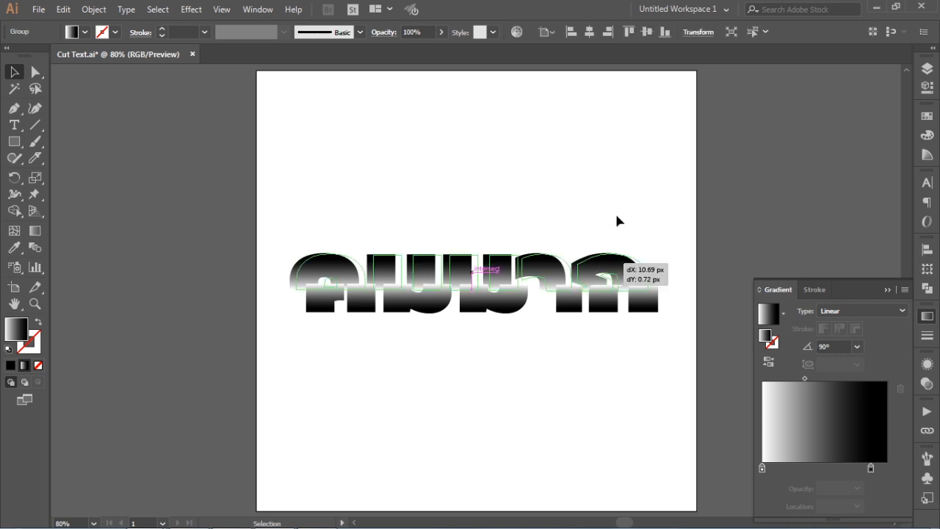
click(665, 185)
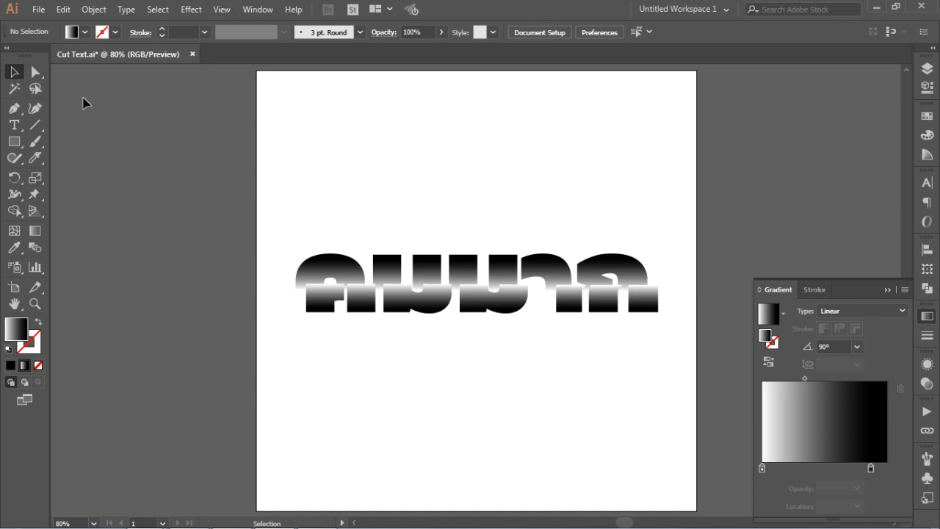
Step: Add the word "ฟัน" in Kanit Black above the sliced lettering and enlarge it to about 90 pt
click(15, 125)
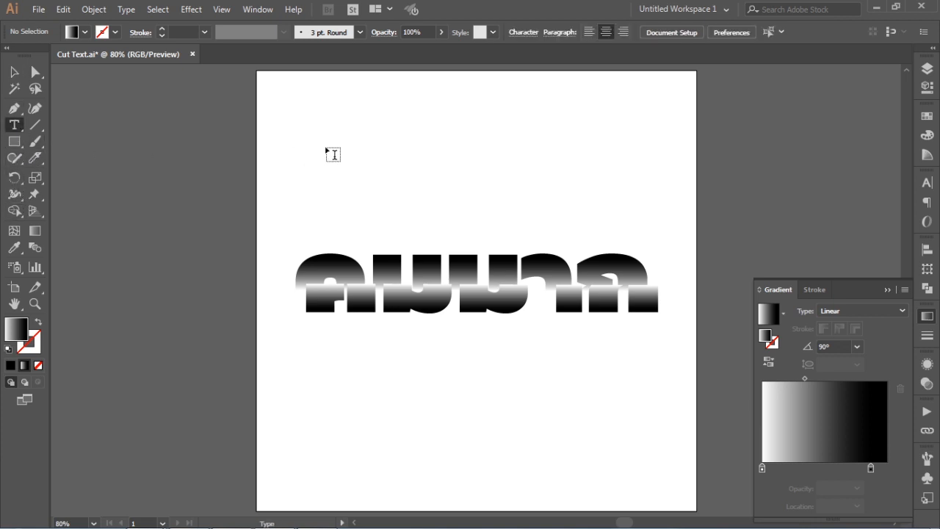
click(335, 157)
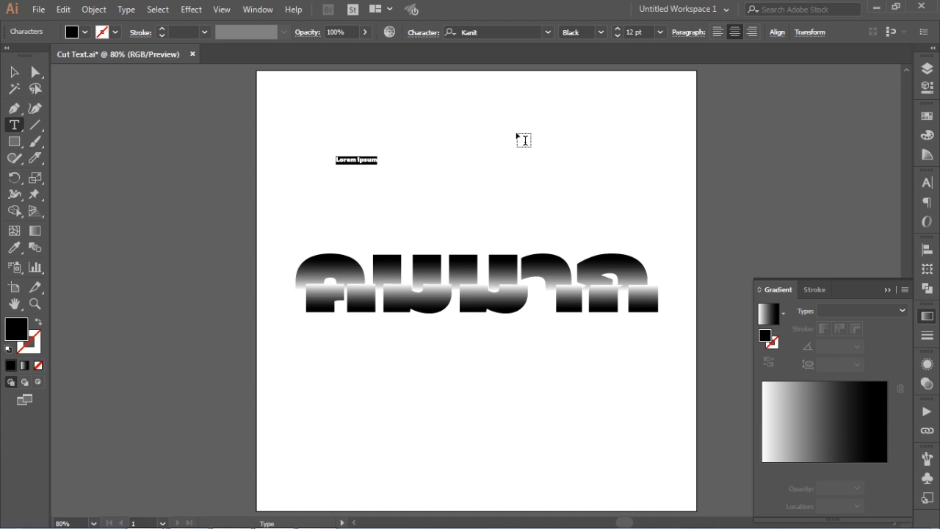
key(BackSpace)
text(คุม)
key(BackSpace)
key(BackSpace)
key(BackSpace)
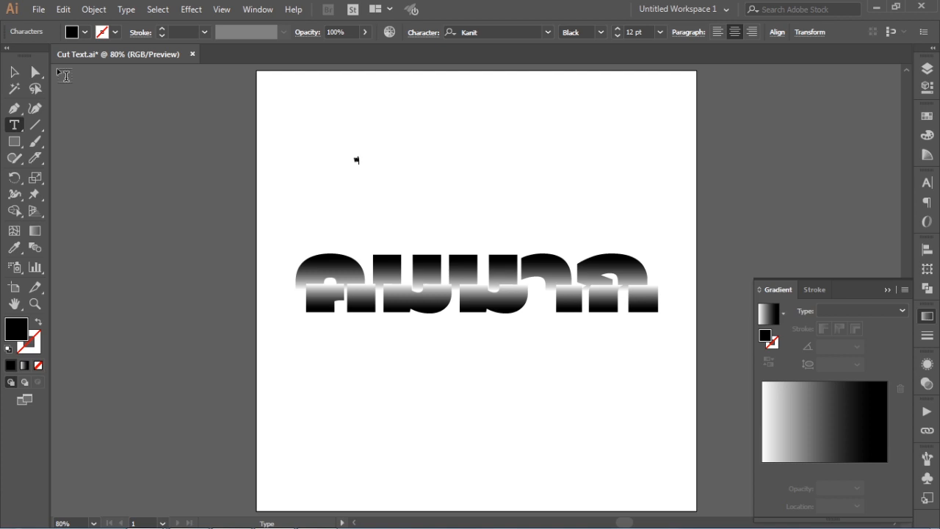
click(13, 71)
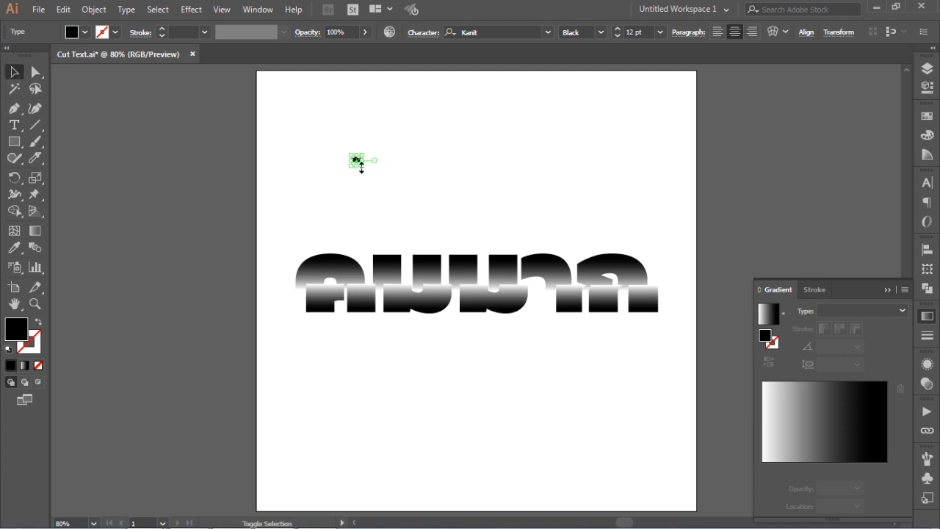
drag(361, 167, 441, 218)
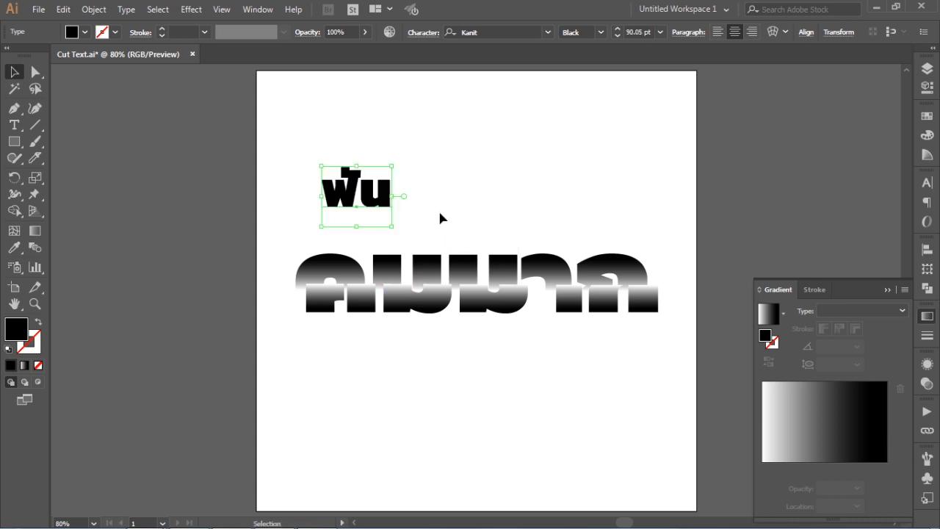
Step: Convert "ฟัน" to outlines and cut it with the Knife along a diagonal sloping down to the right
key(ctrl+shift+o)
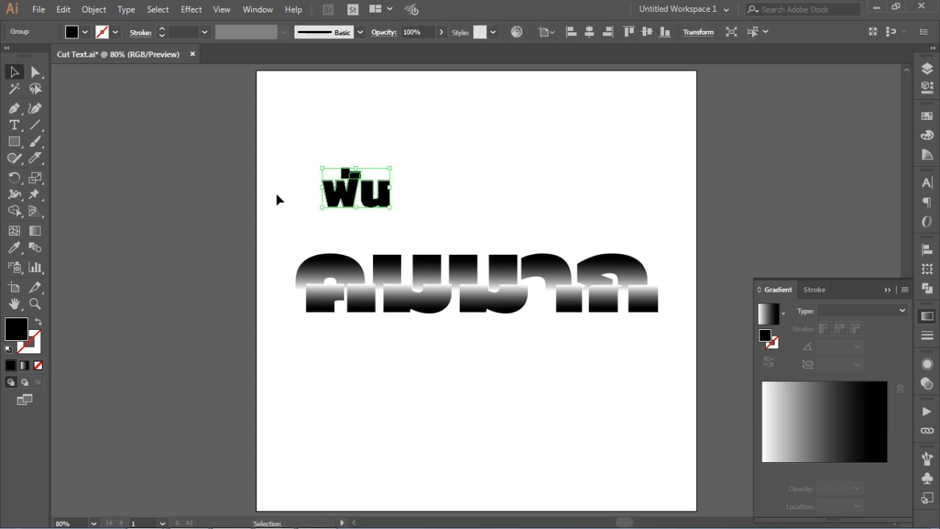
click(35, 158)
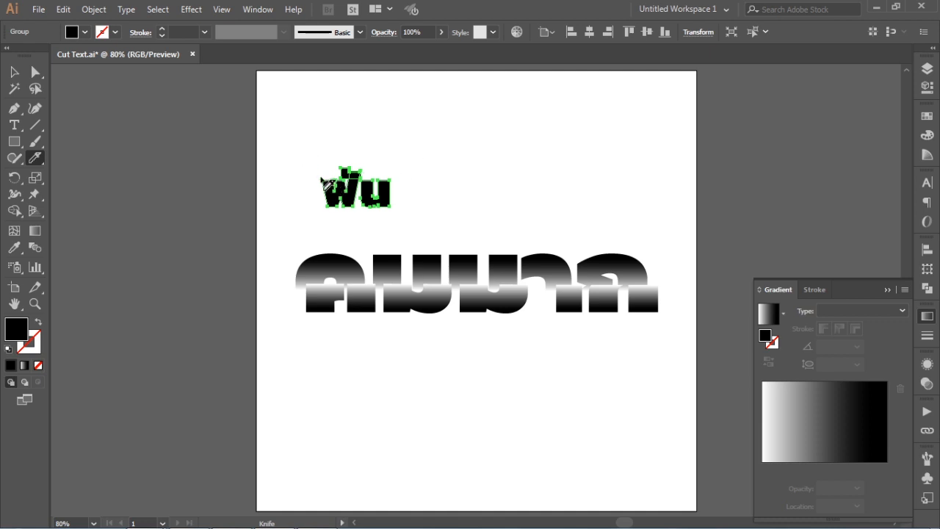
drag(319, 176, 424, 233)
click(15, 72)
click(477, 206)
Step: Ungroup the cut pieces of "ฟัน" and move the last letter's upper-right corner piece up and to the right
key(ctrl+space)
drag(299, 133, 463, 251)
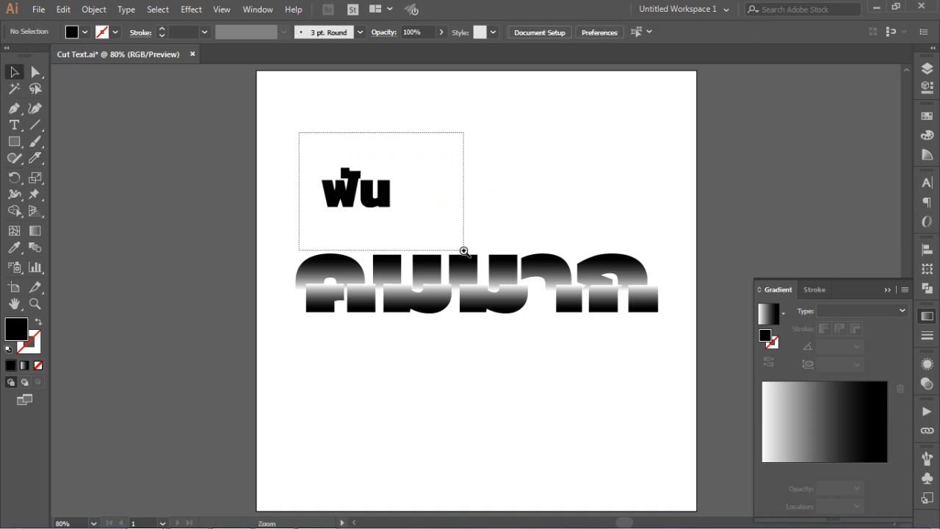
right_click(426, 272)
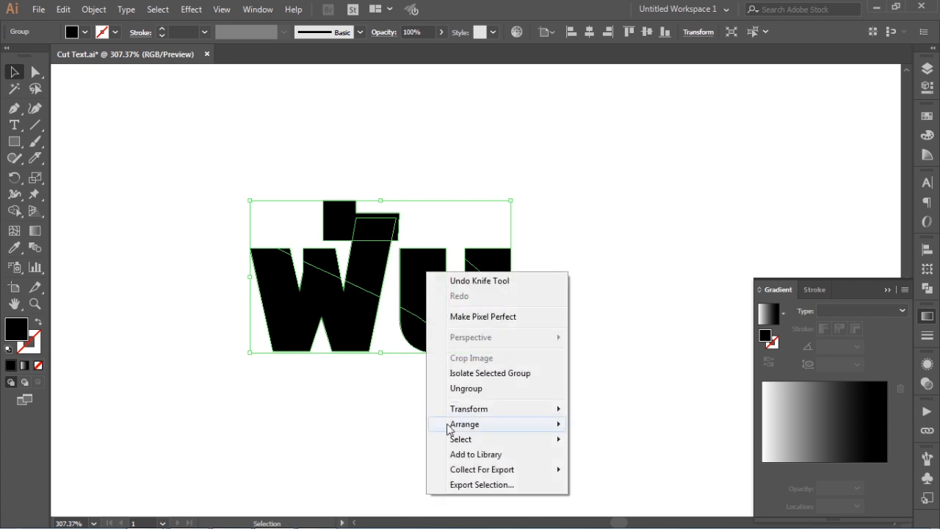
click(467, 388)
click(537, 266)
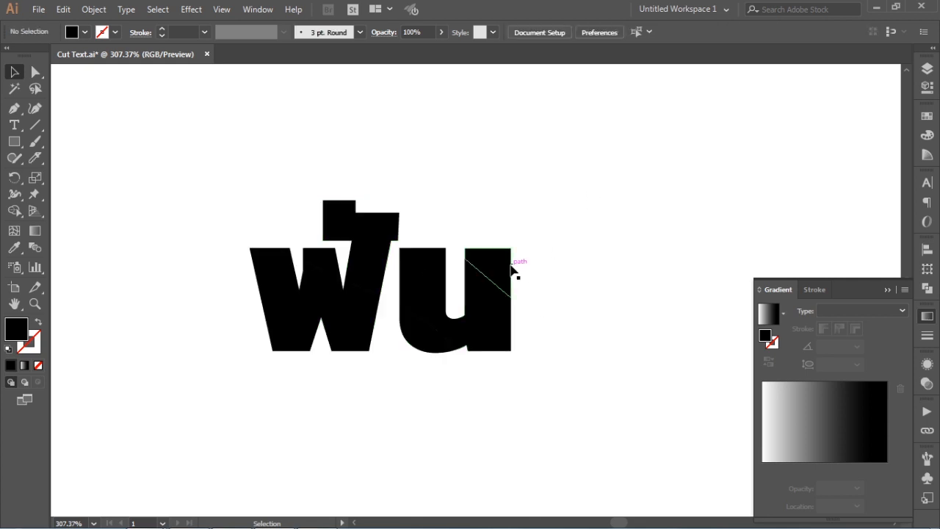
click(511, 270)
drag(507, 272, 538, 216)
Step: Select the remaining pieces of "ฟัน" above the lower cut, including the vowel mark, and move them together upward to open a gap
click(415, 272)
shift+click(372, 268)
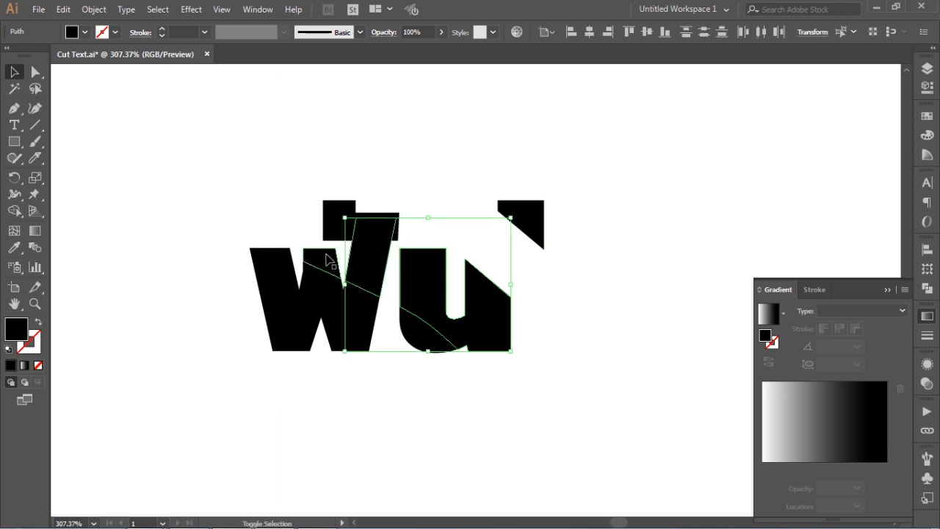
shift+click(332, 222)
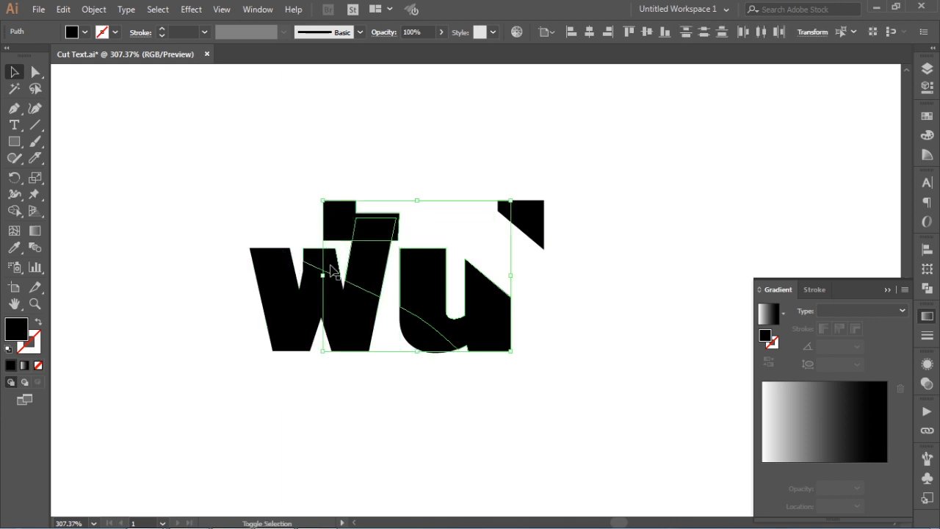
shift+click(330, 272)
drag(361, 268, 357, 243)
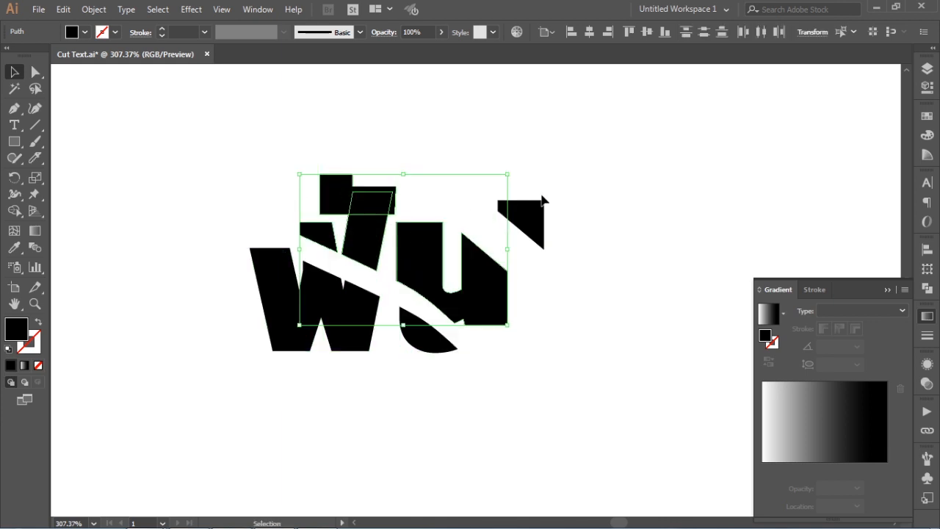
click(628, 207)
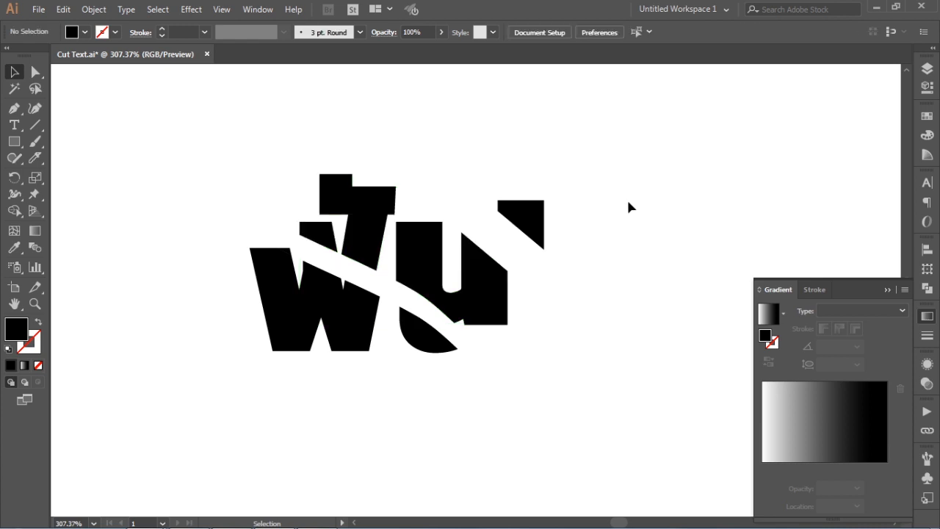
key(ctrl+0)
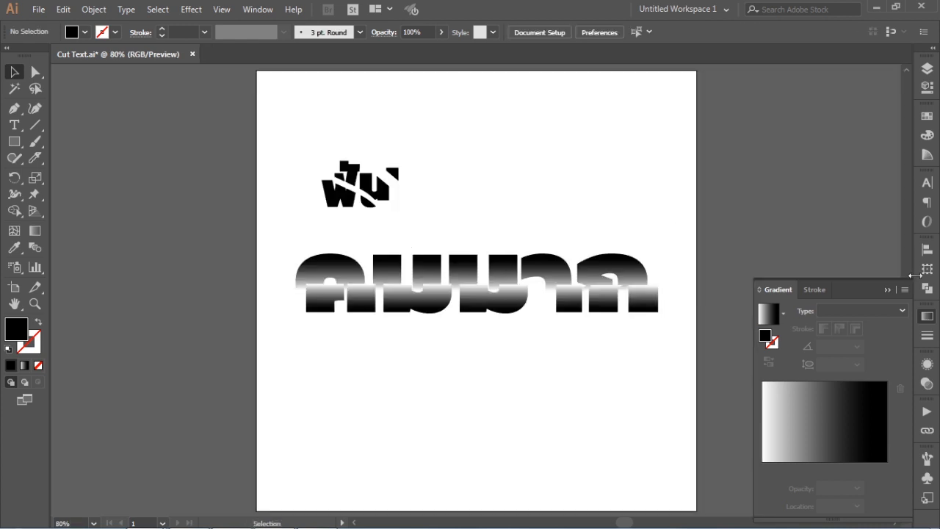
click(887, 290)
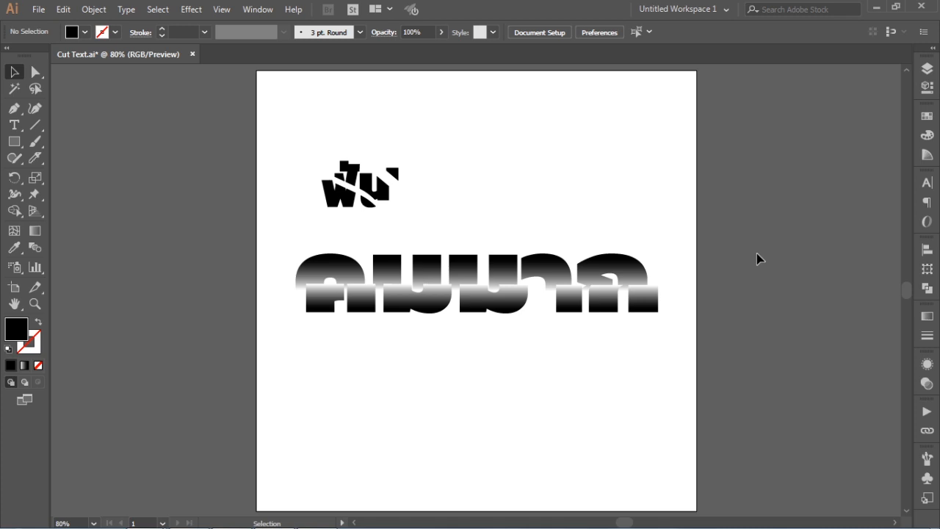